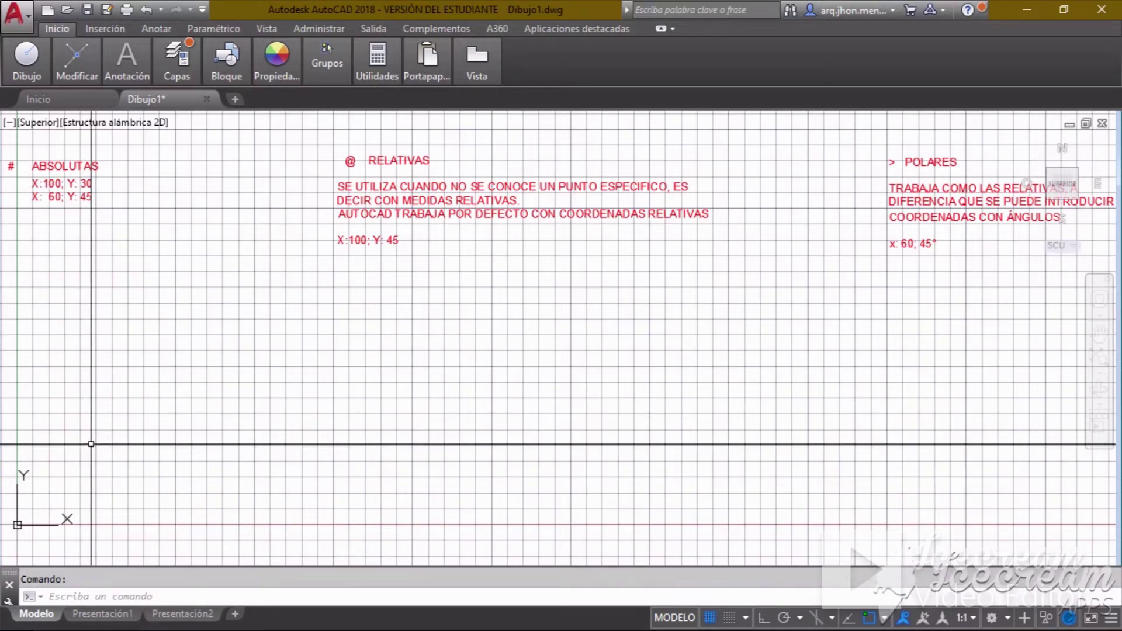
Step: Draw a single line using absolute coordinates, from point 100,30 to point 60,45
{"action": "mouse_move", "coordinate": [26, 58]}
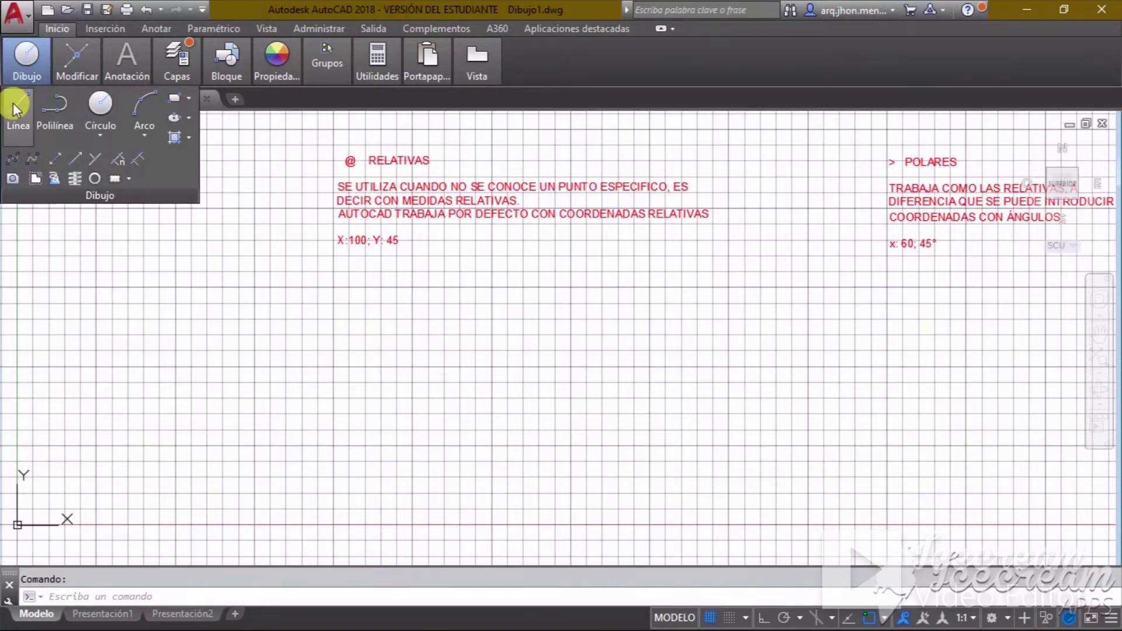
{"action": "left_click", "coordinate": [13, 103]}
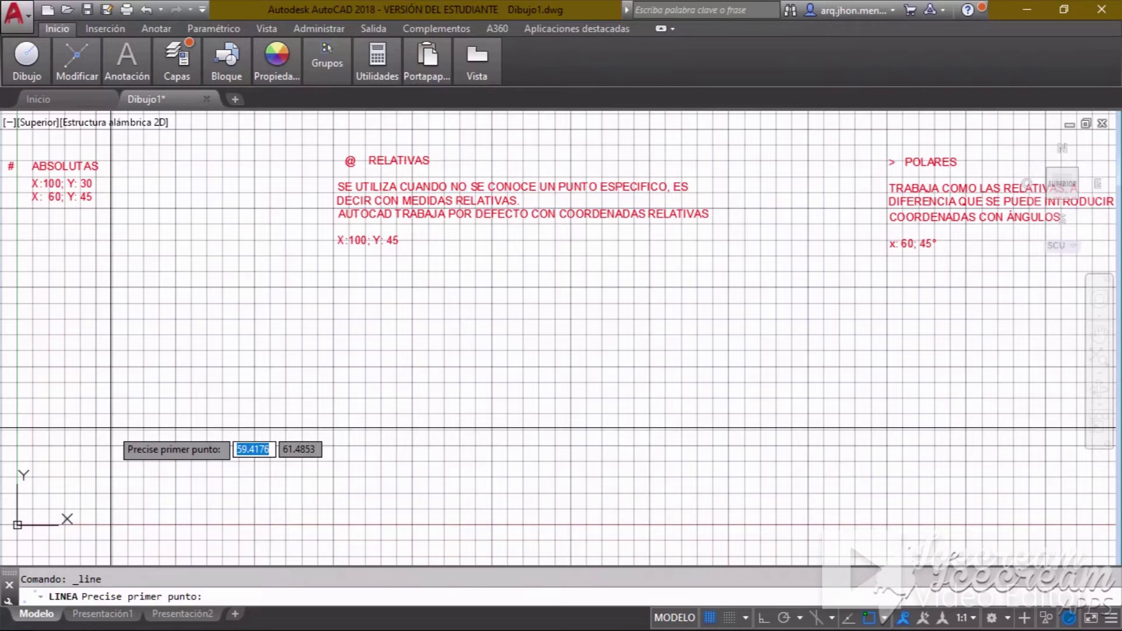
{"action": "type", "text": "#"}
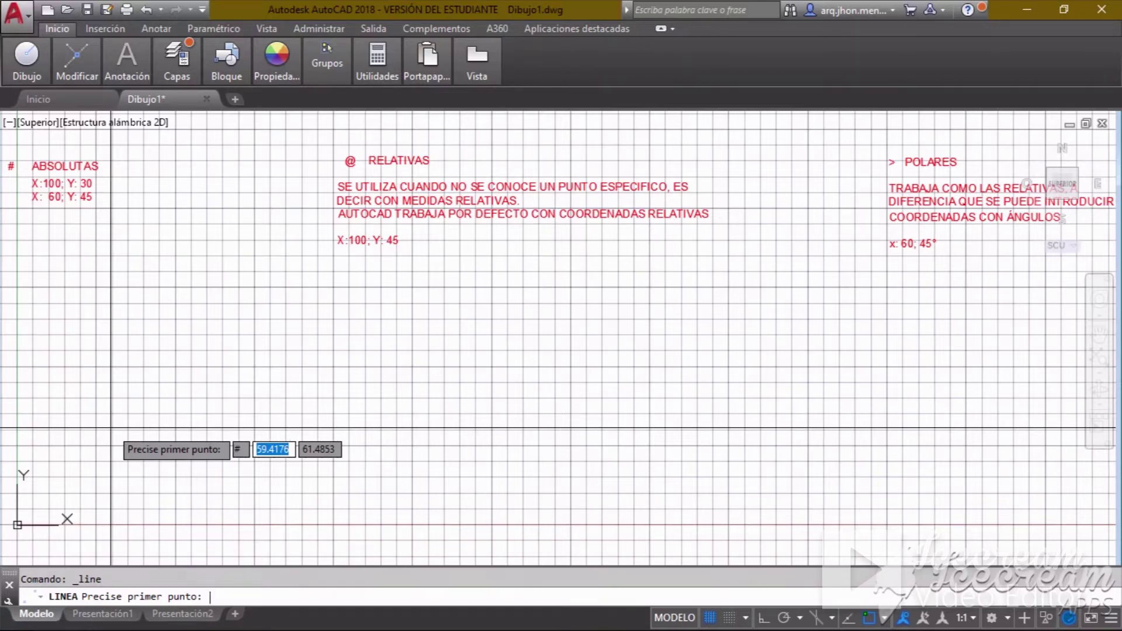
{"action": "type", "text": "100"}
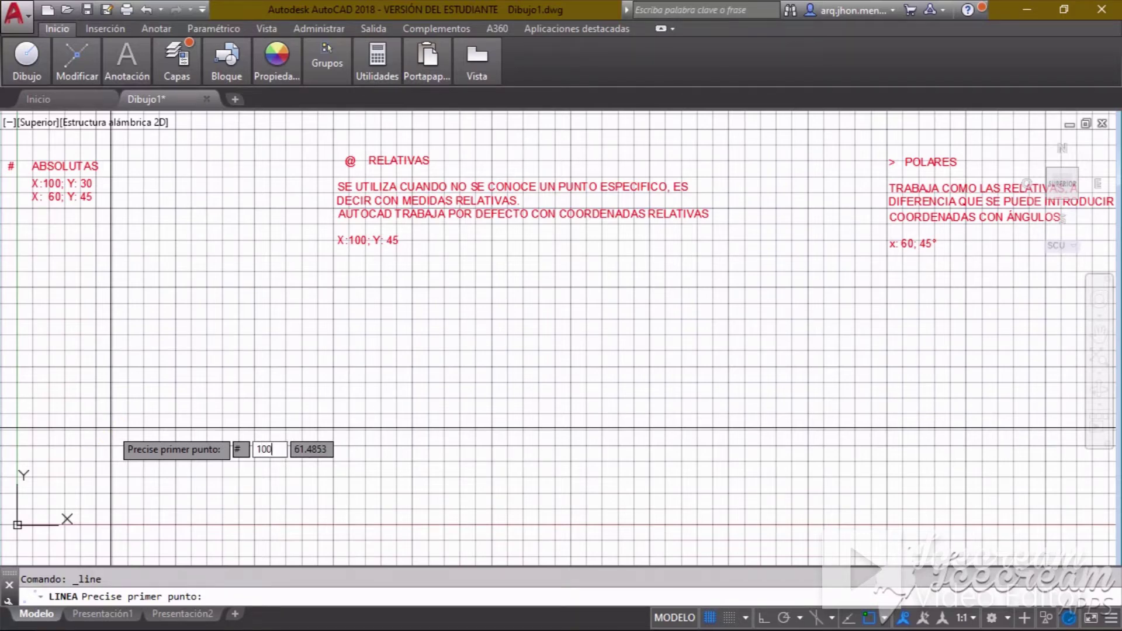
{"action": "key", "text": "Tab"}
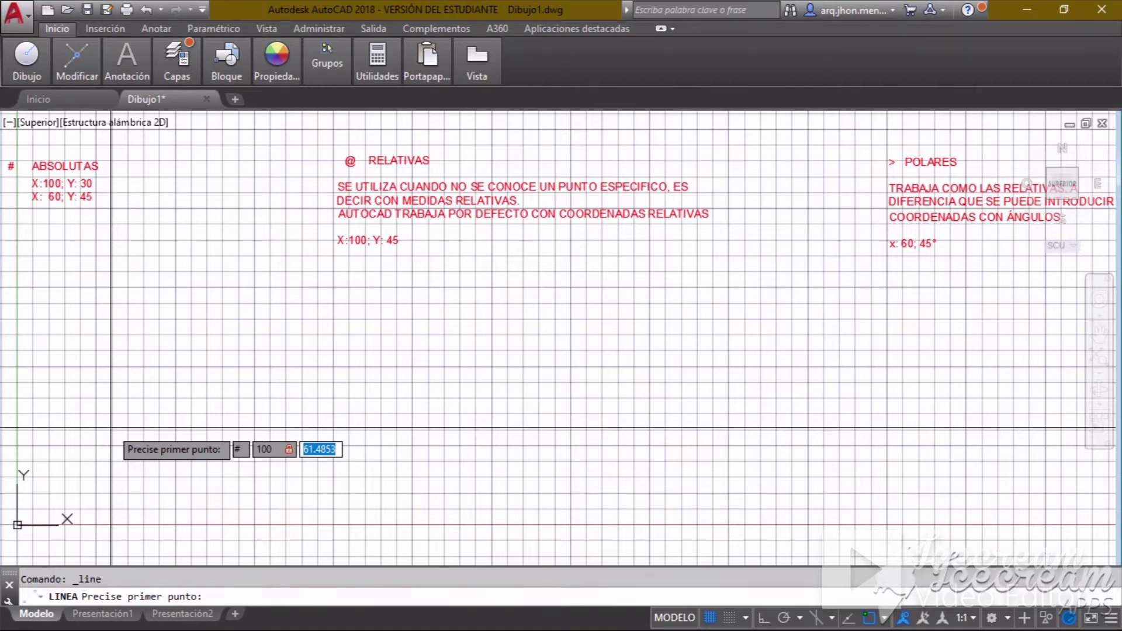
{"action": "type", "text": "30"}
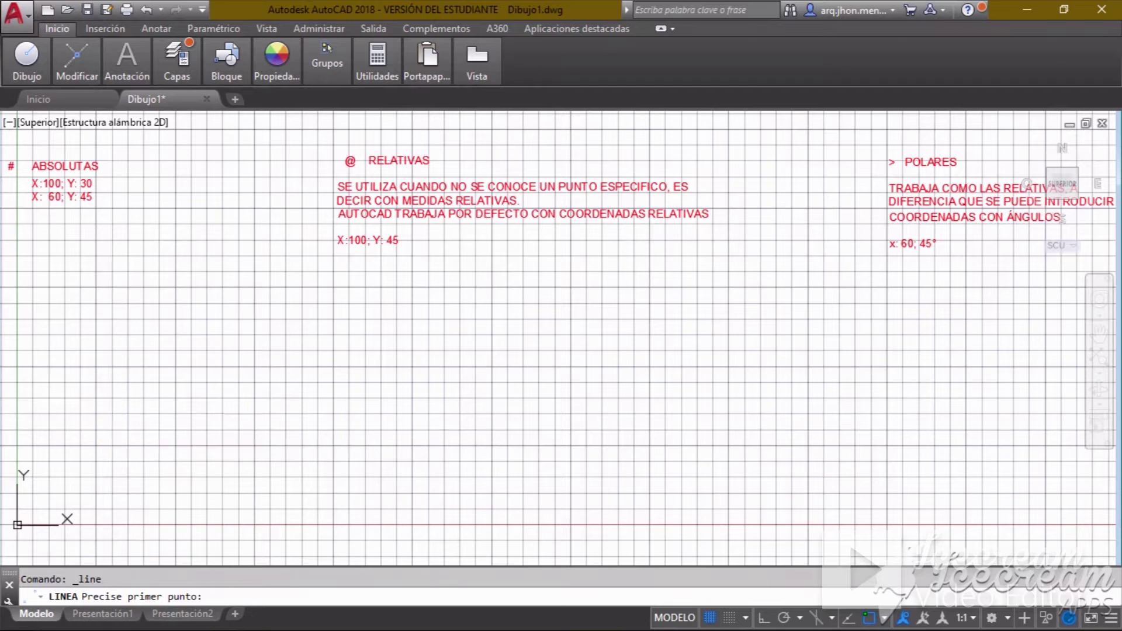
{"action": "key", "text": "Return"}
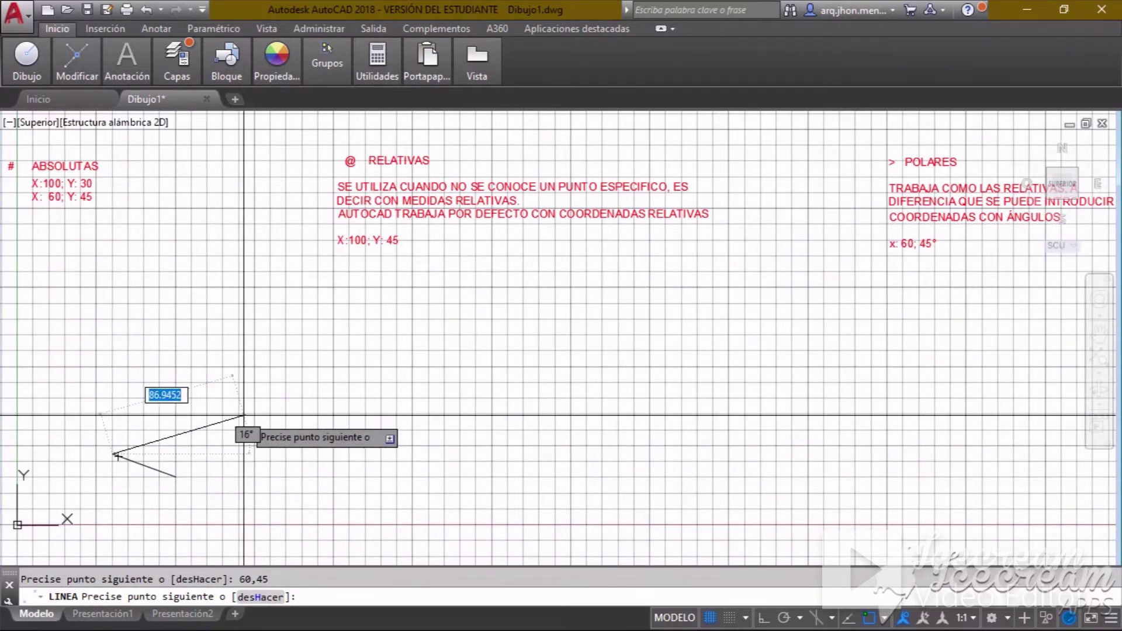
{"action": "key", "text": "Escape"}
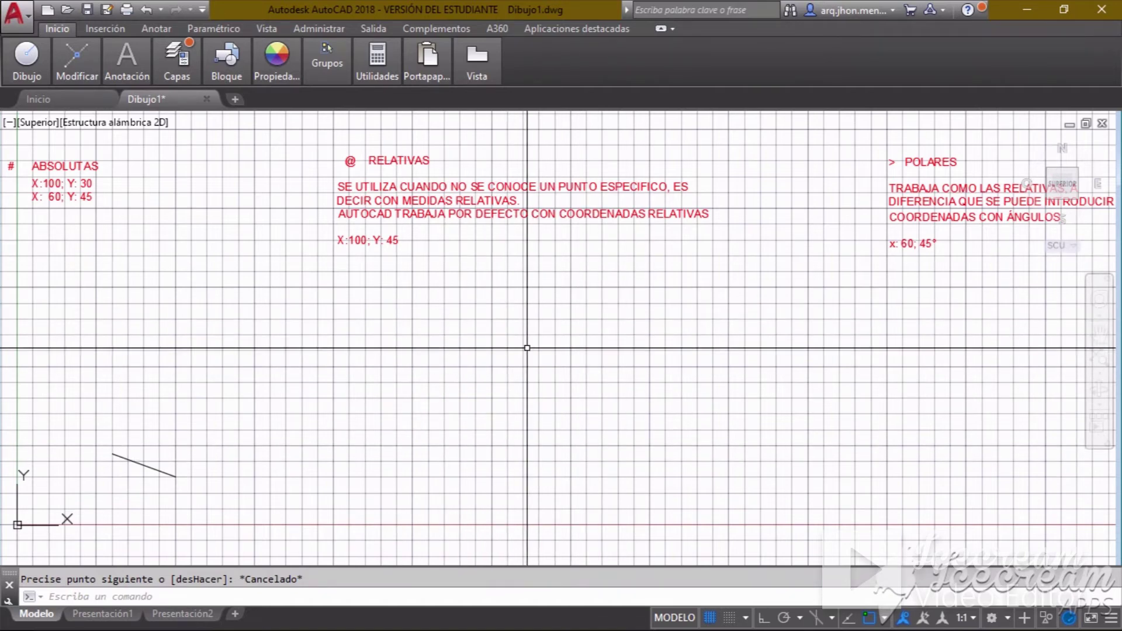
{"action": "left_click", "coordinate": [27, 51]}
{"action": "left_click", "coordinate": [16, 114]}
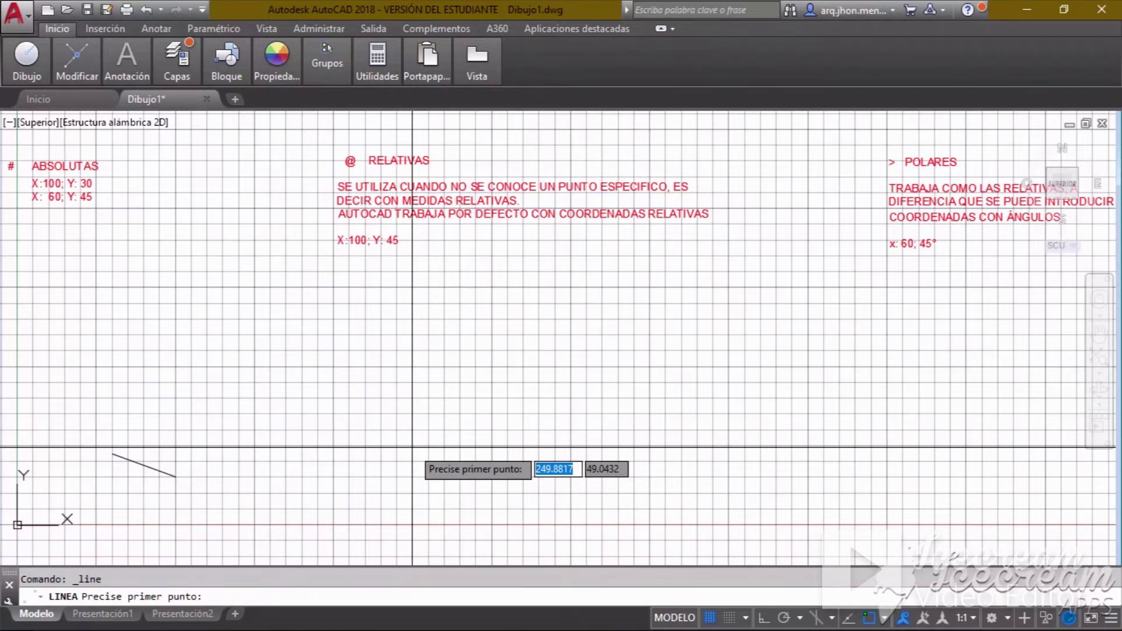
{"action": "left_click", "coordinate": [412, 447]}
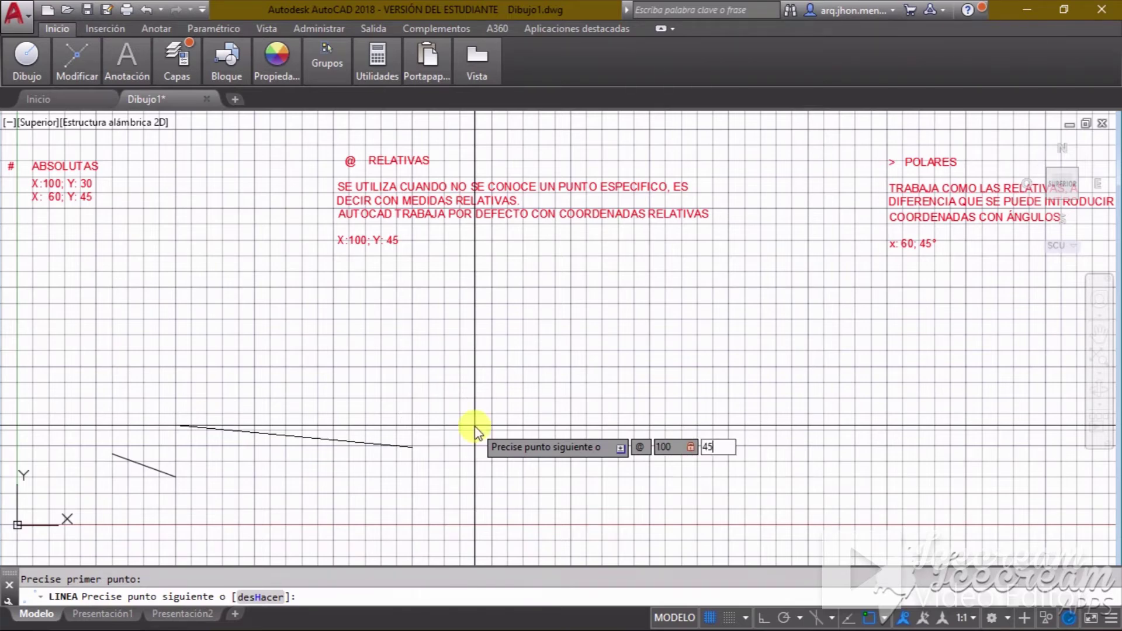
{"action": "type", "text": "@100,45"}
{"action": "key", "text": "Return"}
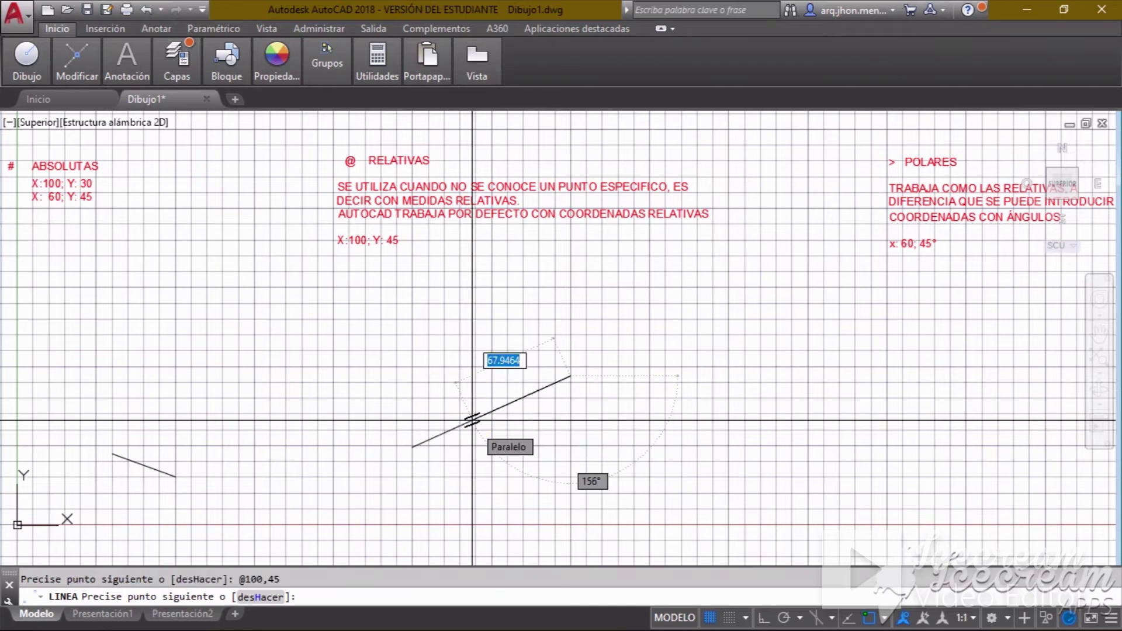
{"action": "key", "text": "Escape"}
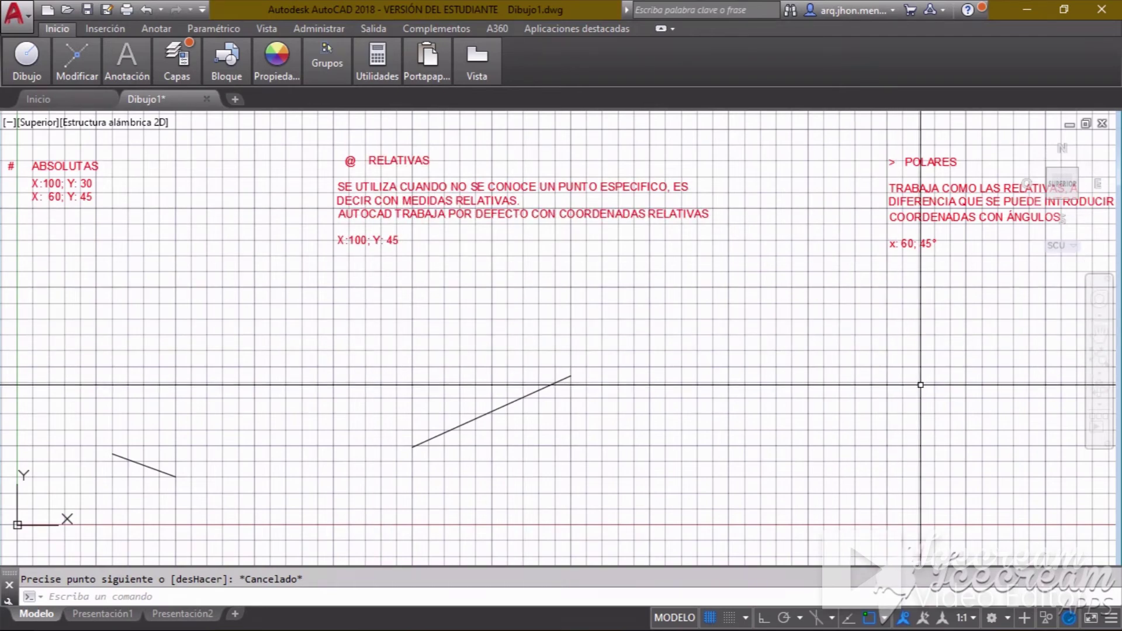
{"action": "mouse_move", "coordinate": [937, 401]}
{"action": "middle_mouse_down"}
{"action": "mouse_move", "coordinate": [713, 394]}
{"action": "mouse_move", "coordinate": [619, 409]}
{"action": "middle_mouse_up"}
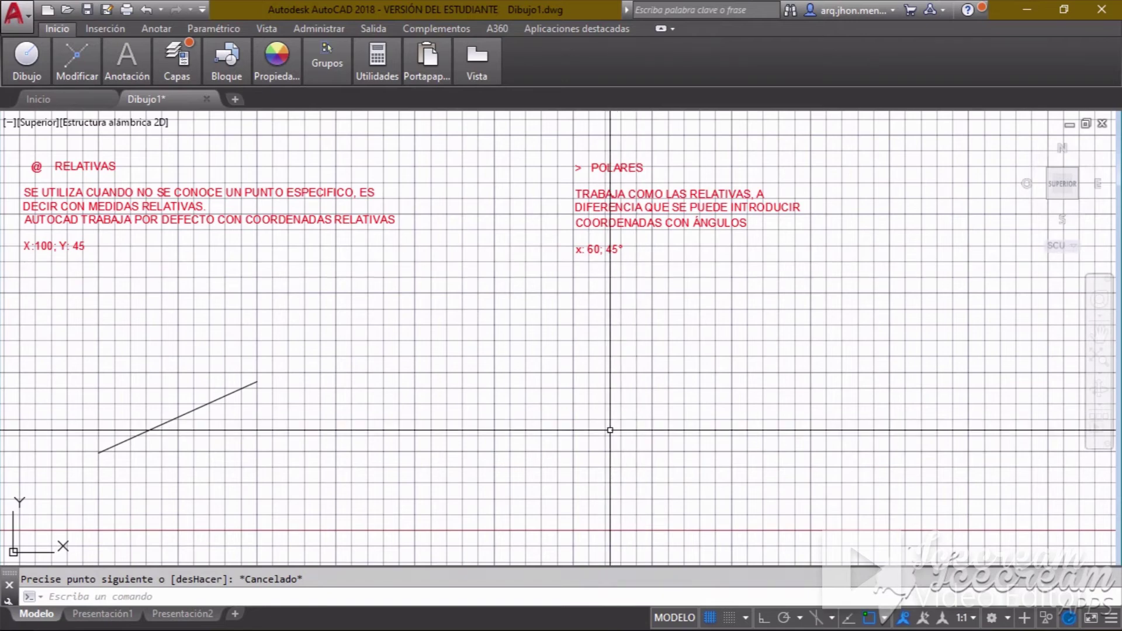
{"action": "mouse_move", "coordinate": [25, 70]}
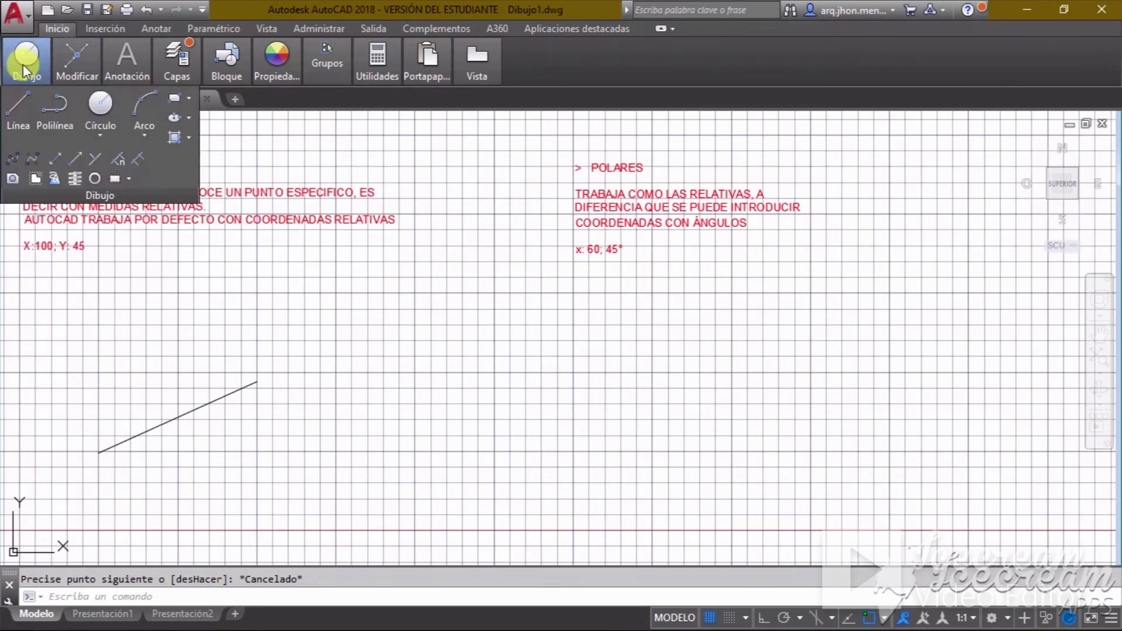
{"action": "left_click", "coordinate": [21, 114]}
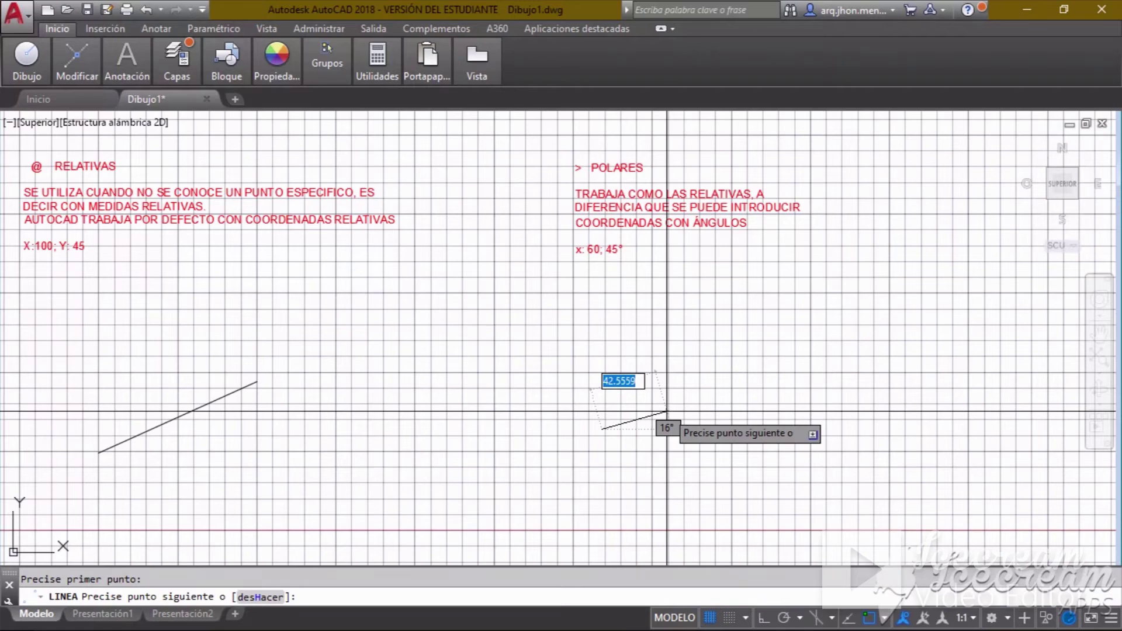
{"action": "type", "text": "@"}
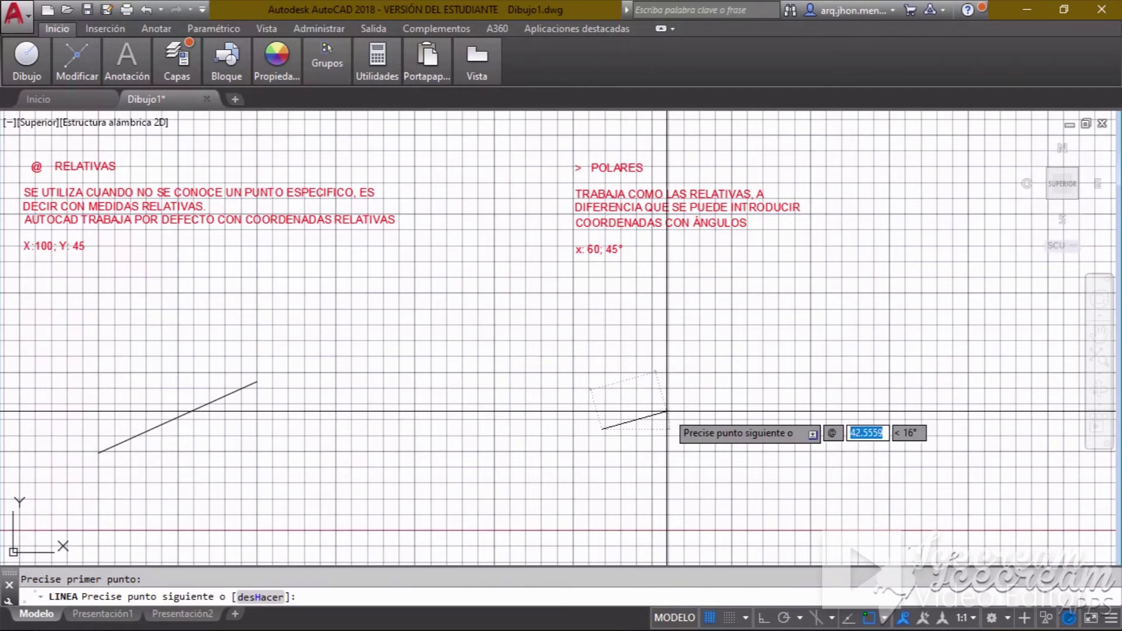
{"action": "type", "text": "60"}
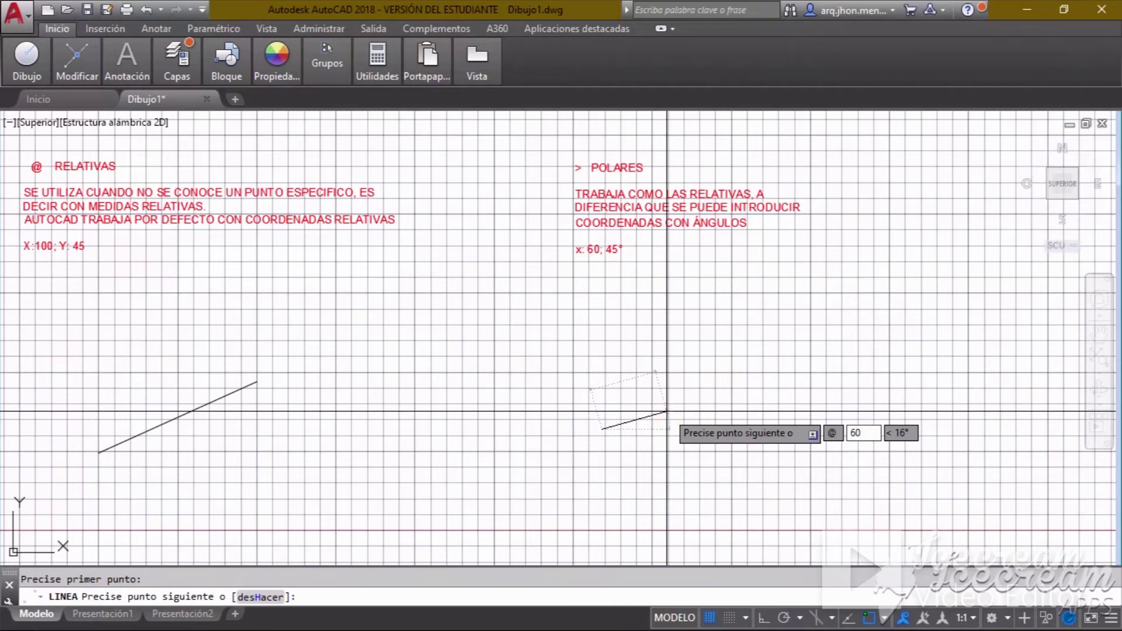
{"action": "key", "text": "Tab"}
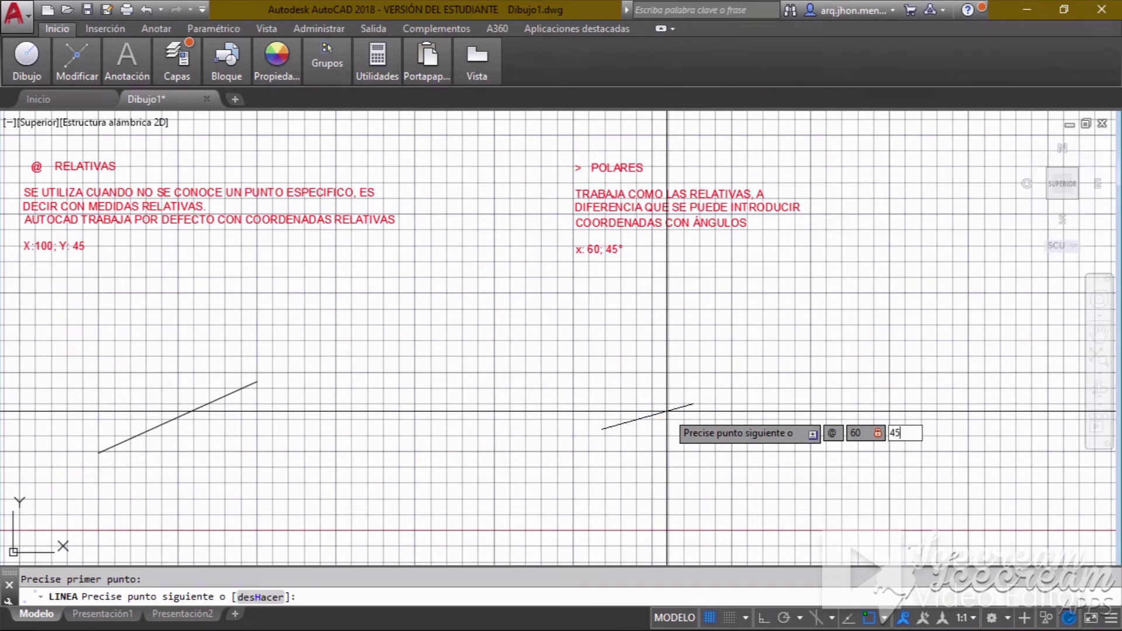
{"action": "key", "text": "Return"}
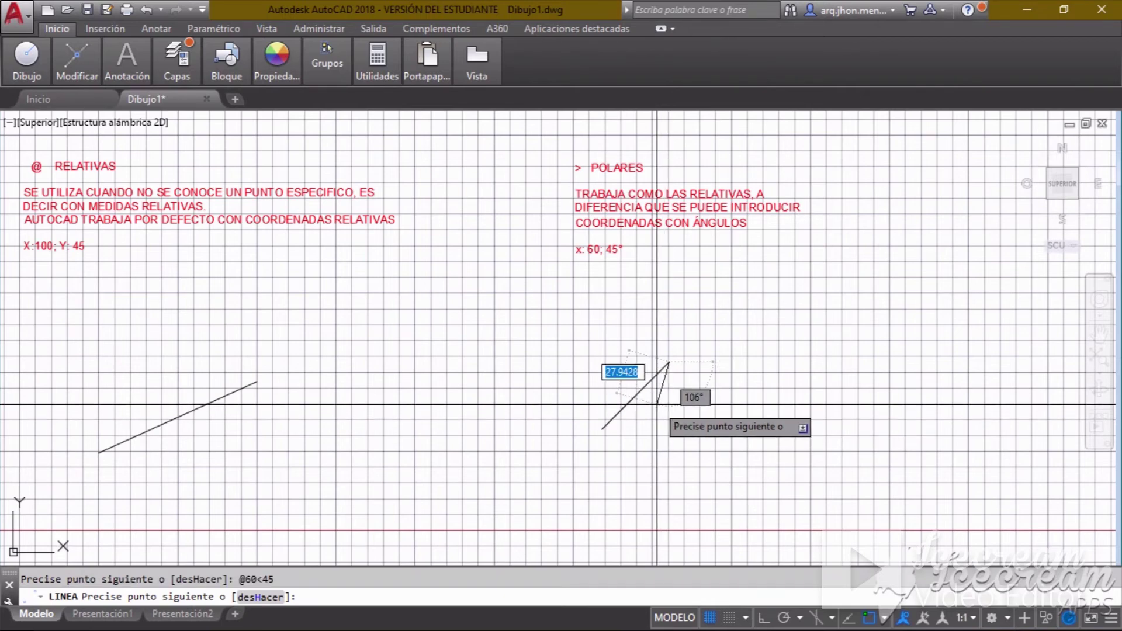
{"action": "key", "text": "Escape"}
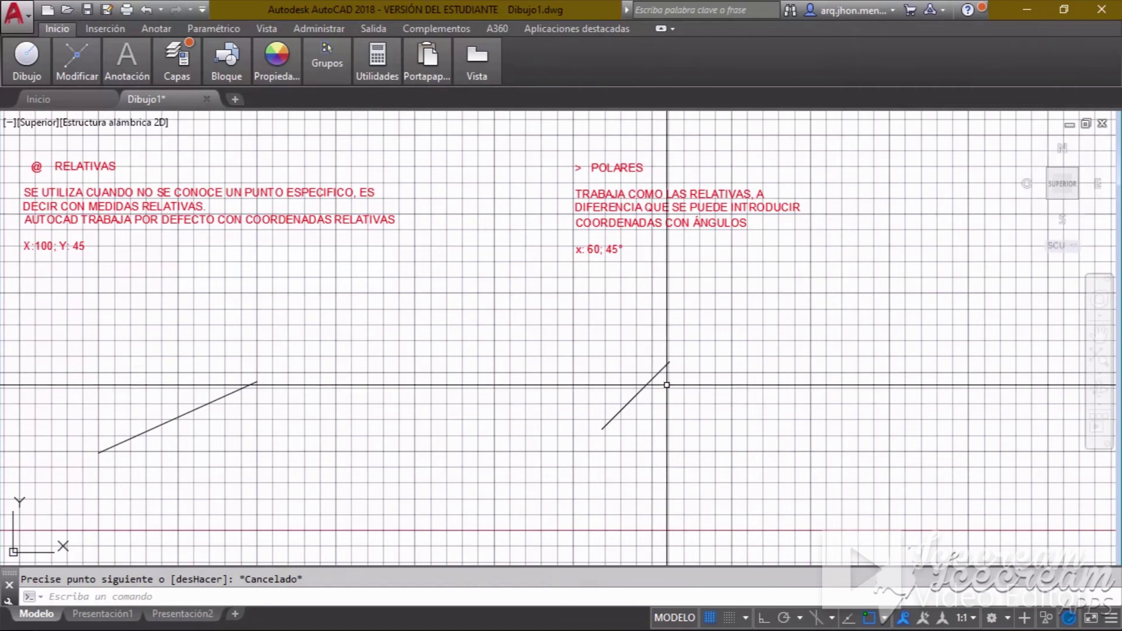
Step: Draw a freehand closed outline of eleven straight line segments below the three example lines, ending on its start point
{"action": "scroll", "coordinate": [585, 407], "scroll_direction": "down", "scroll_amount": 2}
{"action": "middle_click_drag", "start_coordinate": [499, 425], "coordinate": [656, 386]}
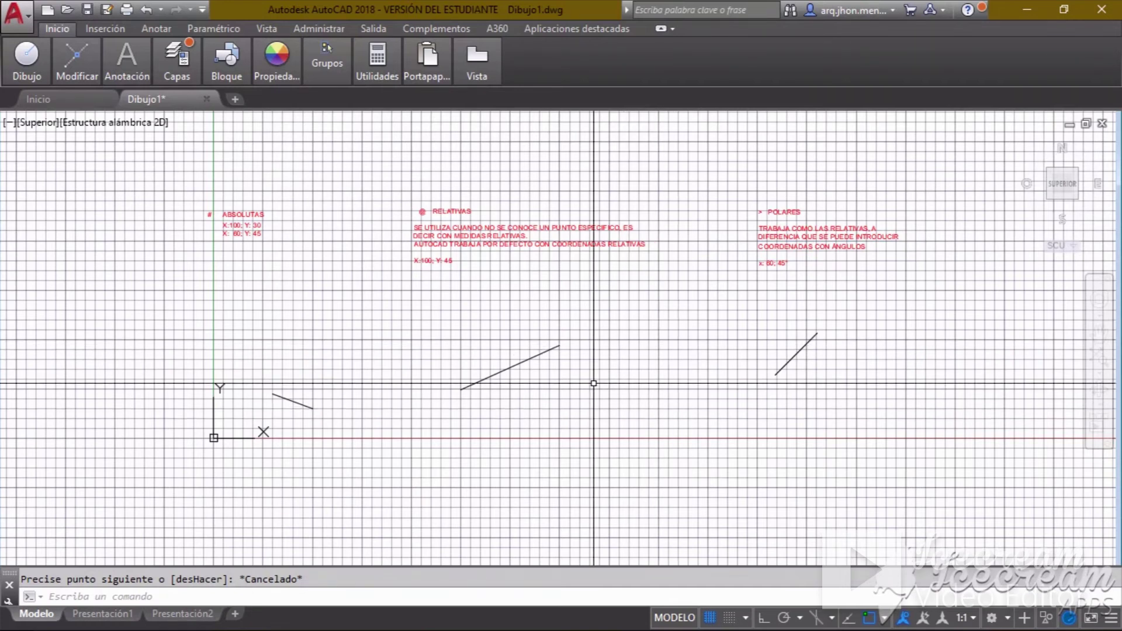
{"action": "left_click", "coordinate": [21, 75]}
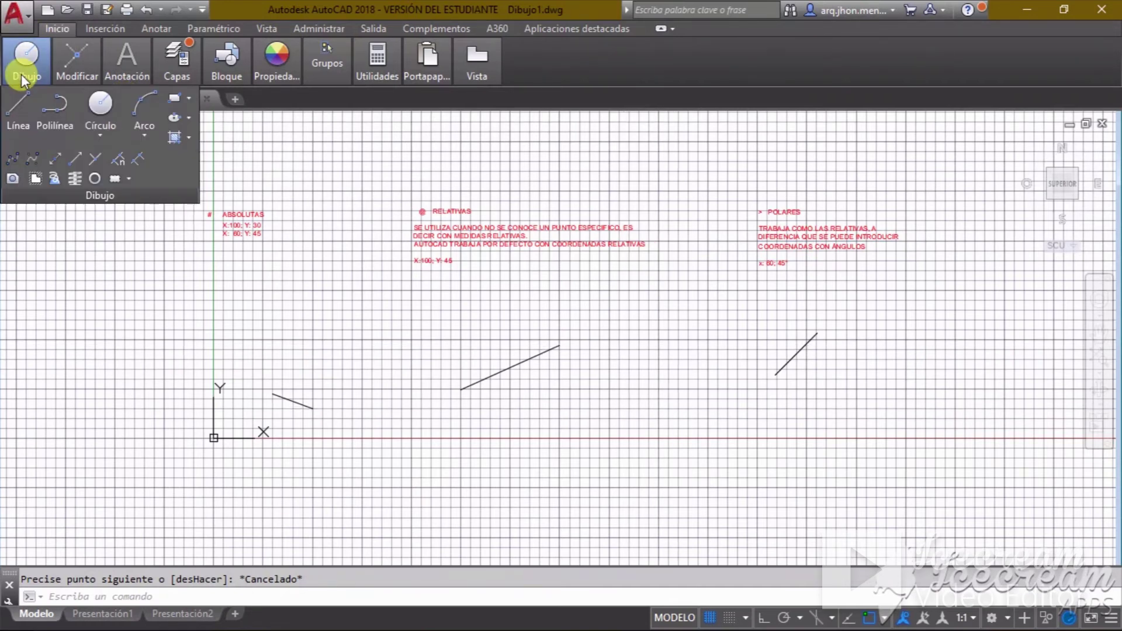
{"action": "left_click", "coordinate": [17, 120]}
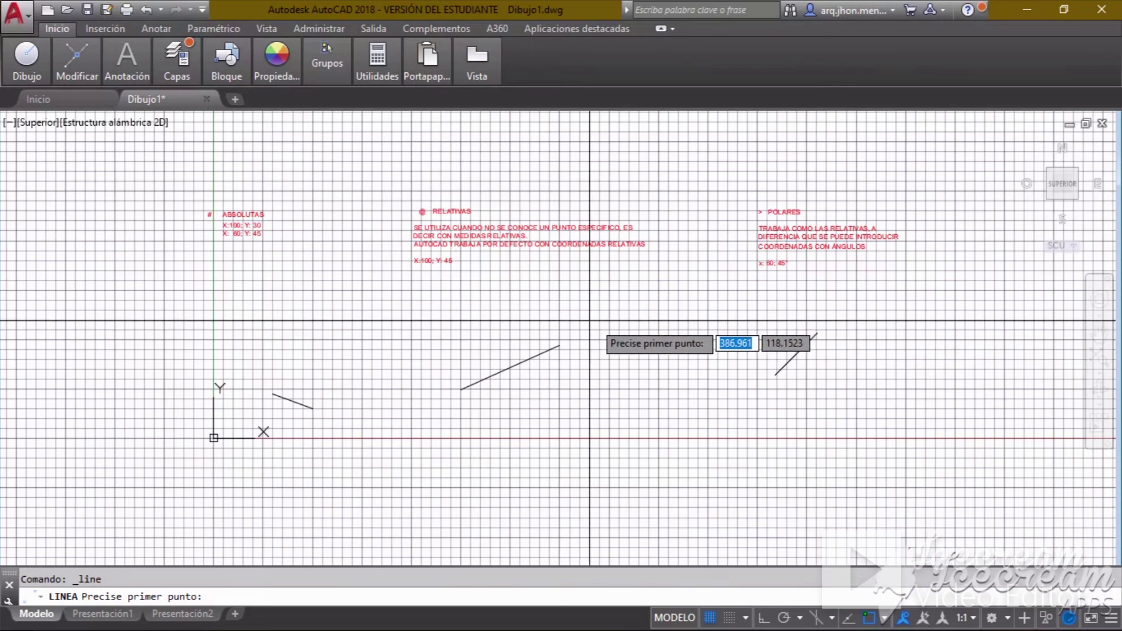
{"action": "left_click", "coordinate": [445, 498]}
{"action": "left_click", "coordinate": [497, 437]}
{"action": "left_click", "coordinate": [584, 478]}
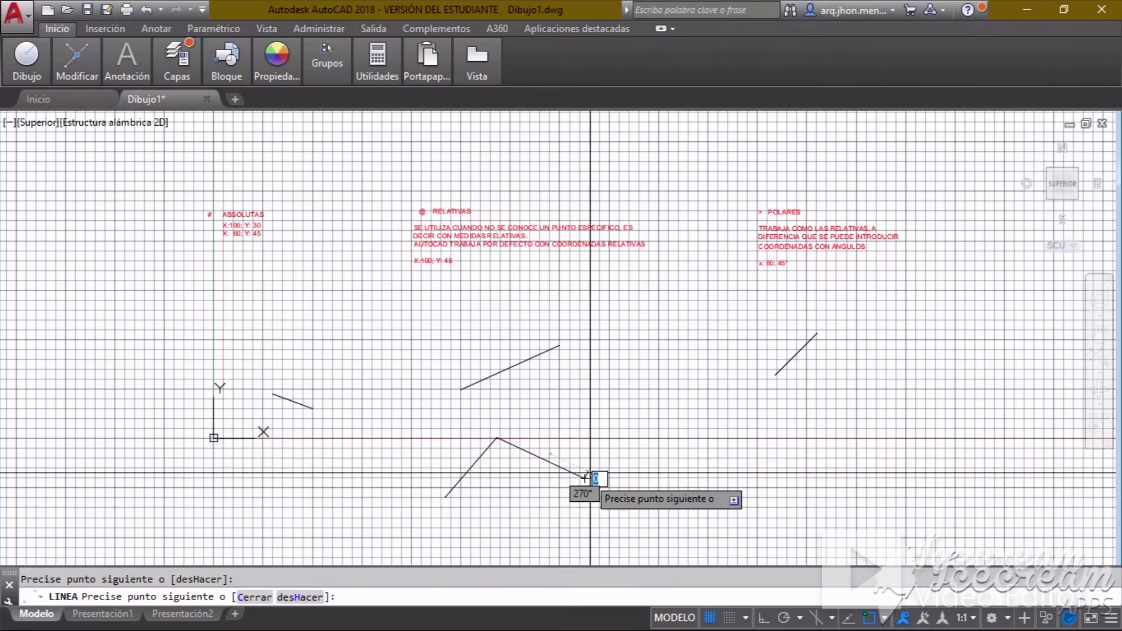
{"action": "left_click", "coordinate": [649, 405]}
{"action": "left_click", "coordinate": [744, 450]}
{"action": "left_click", "coordinate": [867, 413]}
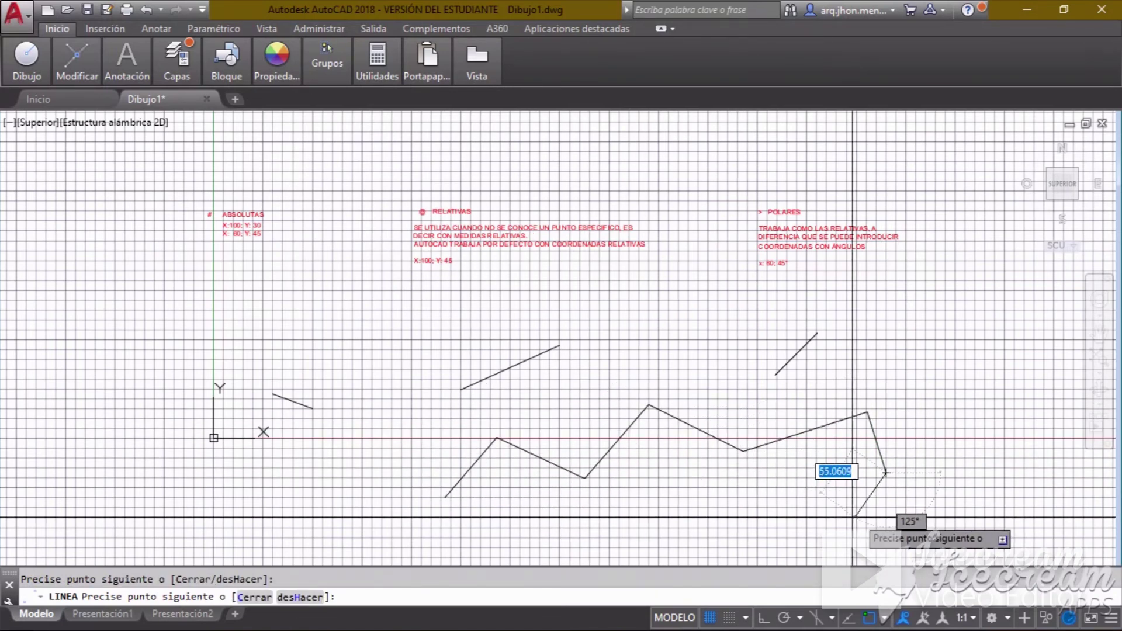
{"action": "left_click", "coordinate": [886, 474]}
{"action": "left_click", "coordinate": [809, 531]}
{"action": "left_click", "coordinate": [670, 542]}
{"action": "left_click", "coordinate": [549, 536]}
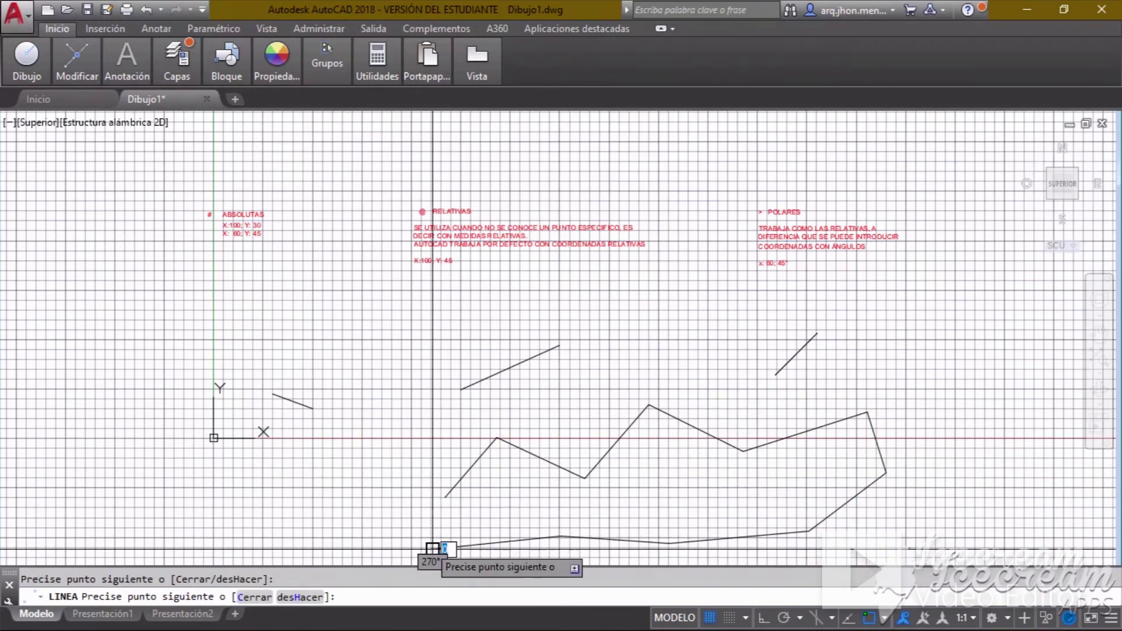
{"action": "left_click", "coordinate": [432, 549]}
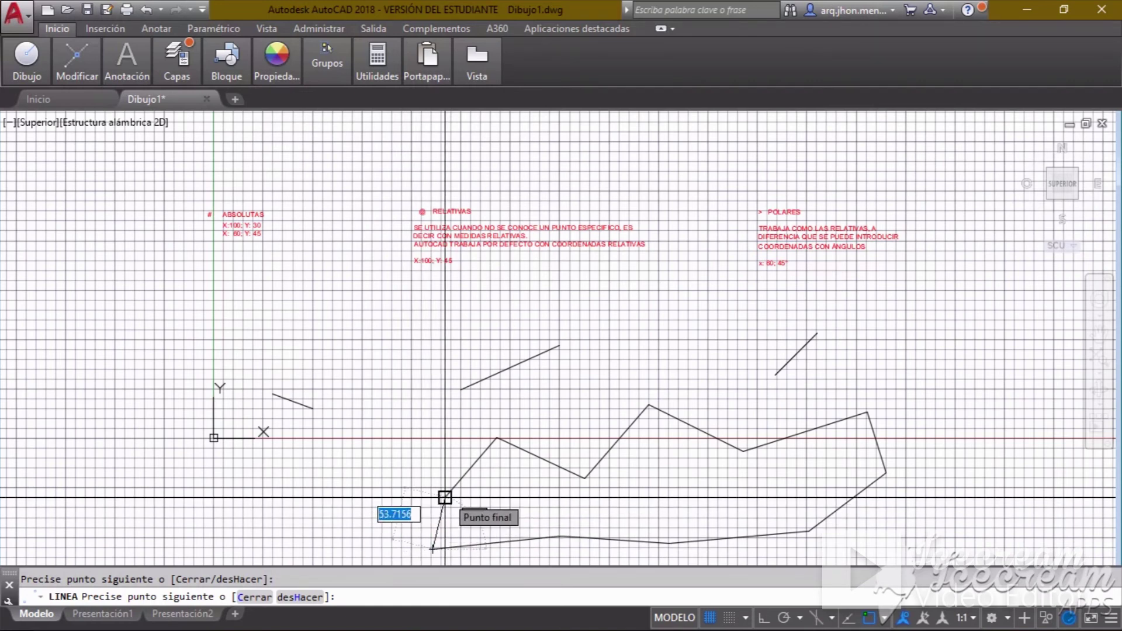
{"action": "left_click", "coordinate": [444, 497]}
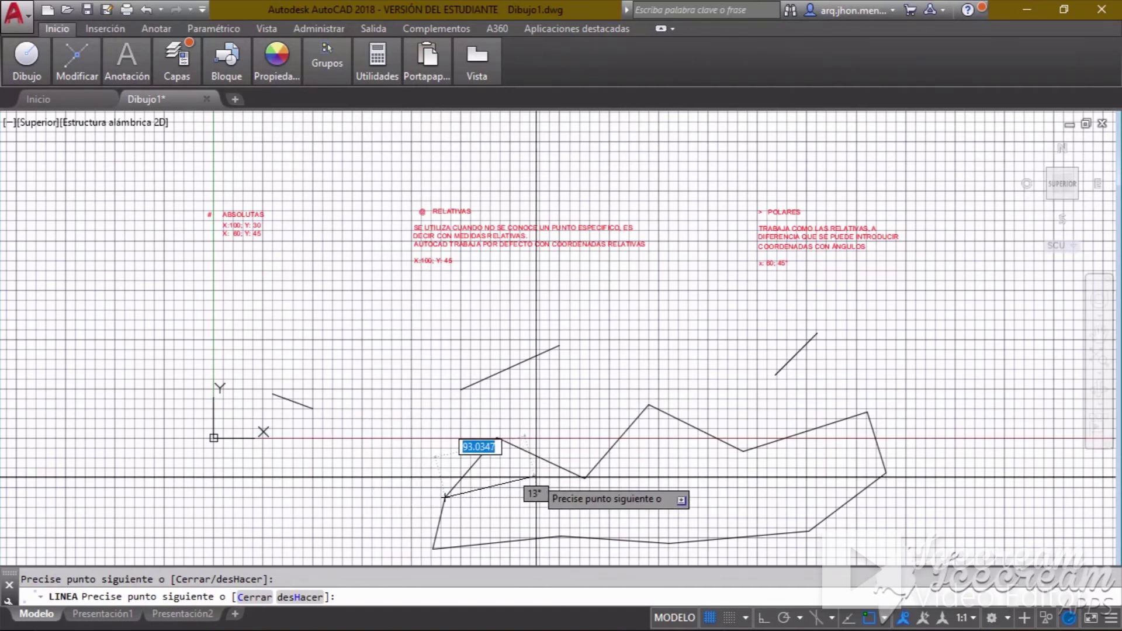
{"action": "key", "text": "Escape"}
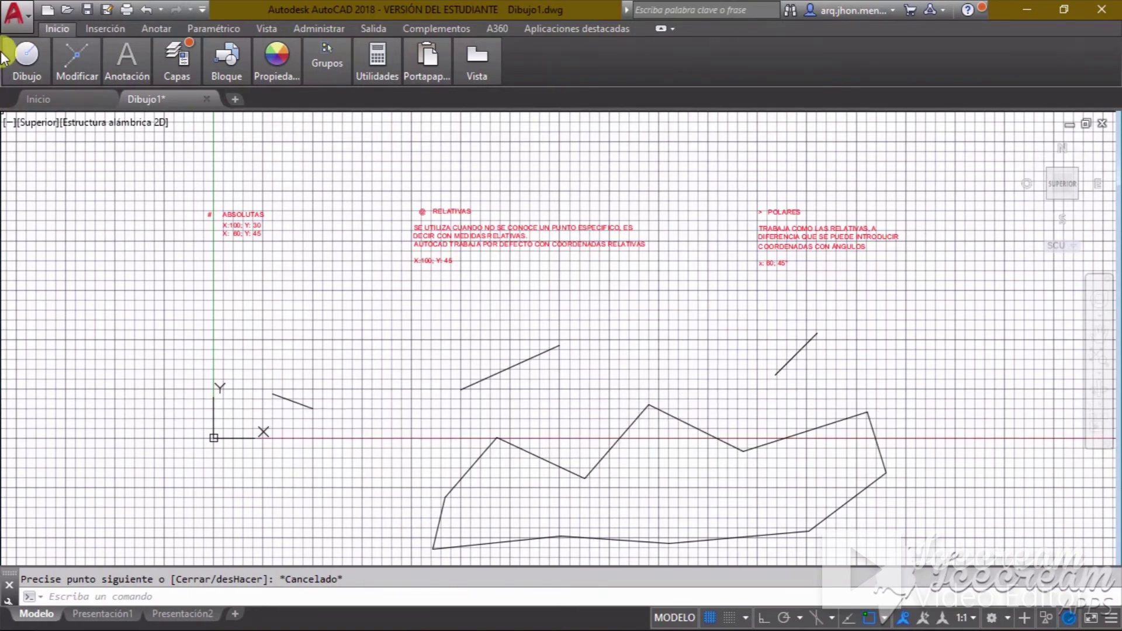
Step: Draw a two-segment line from about 412,71, between the relative and polar examples: first 60 units up and right, then 60 units at 55°
{"action": "mouse_move", "coordinate": [27, 61]}
{"action": "left_click", "coordinate": [22, 113]}
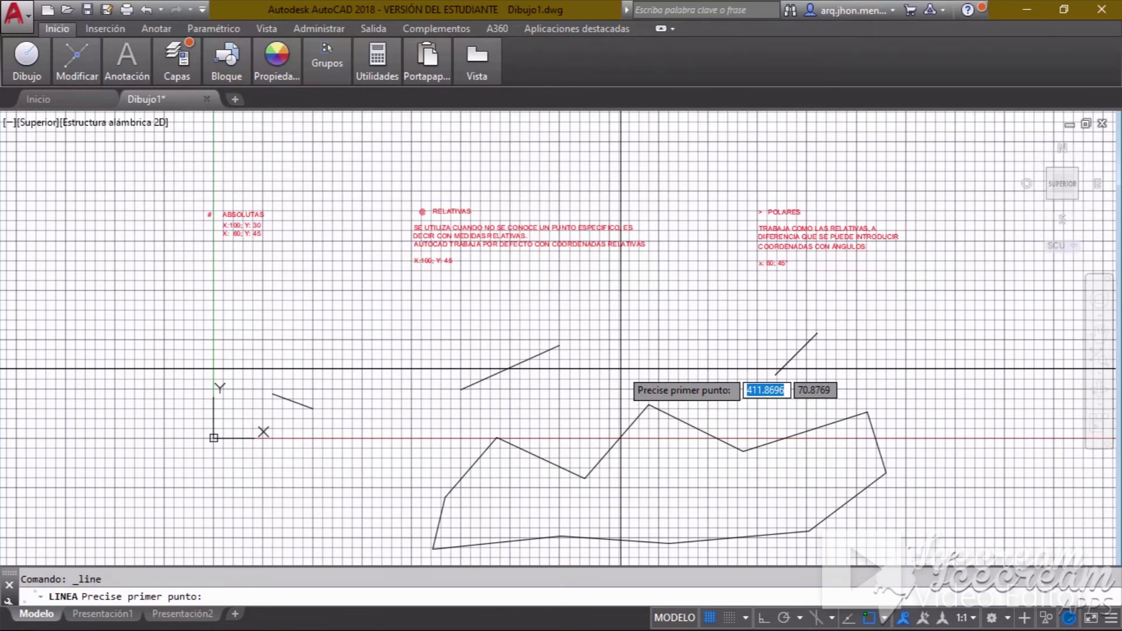
{"action": "left_click", "coordinate": [620, 369]}
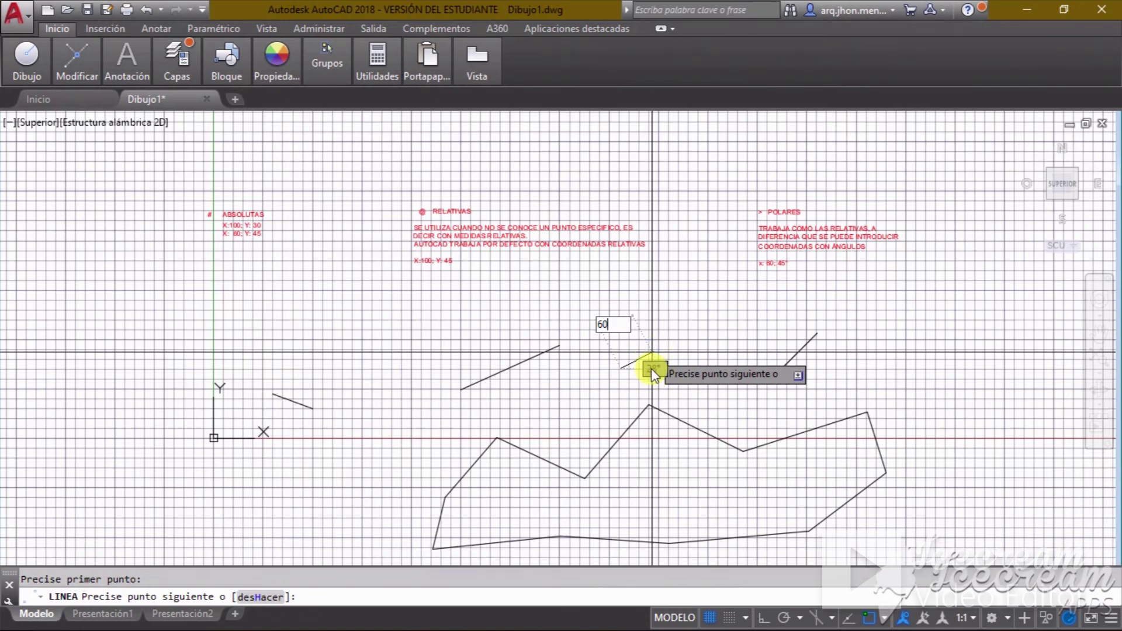
{"action": "key", "text": "Return"}
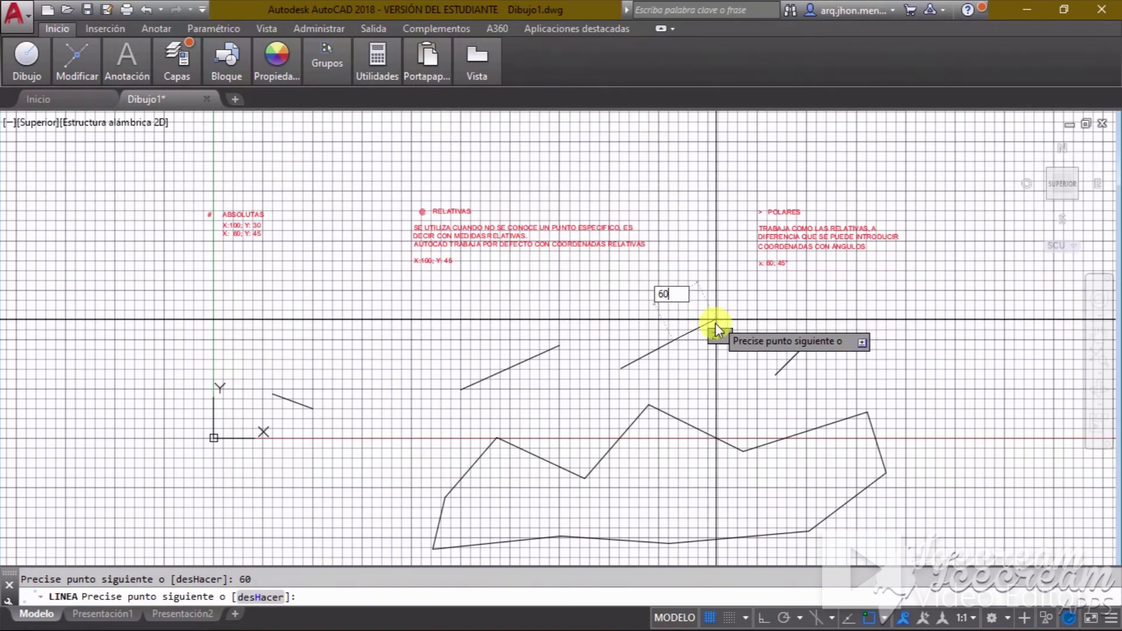
{"action": "key", "text": "Tab"}
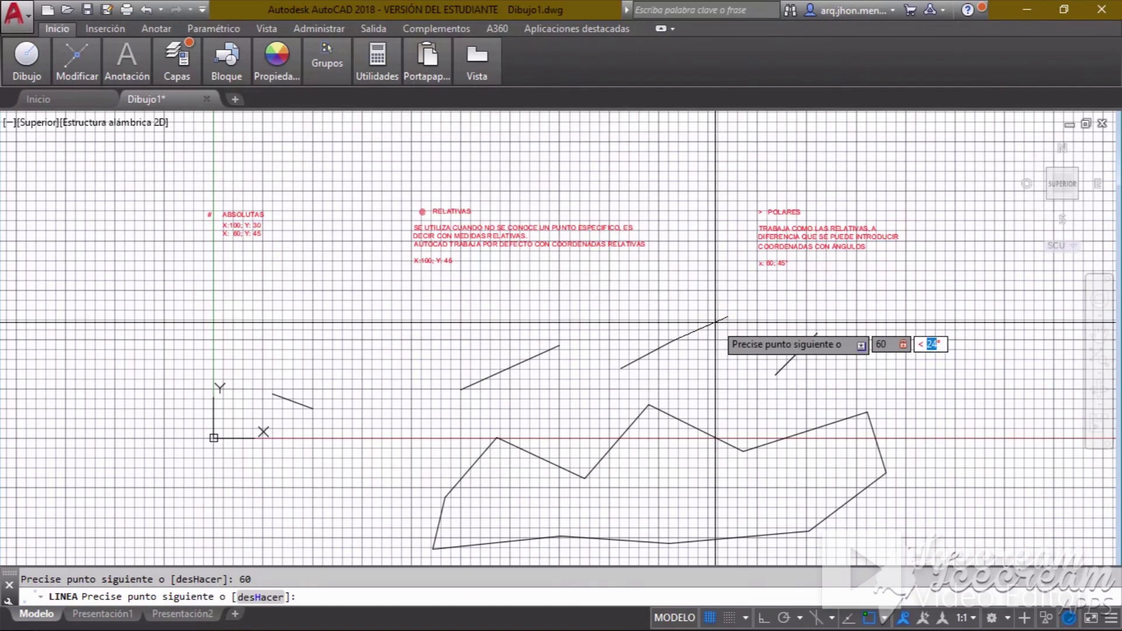
{"action": "type", "text": "55"}
{"action": "key", "text": "Return"}
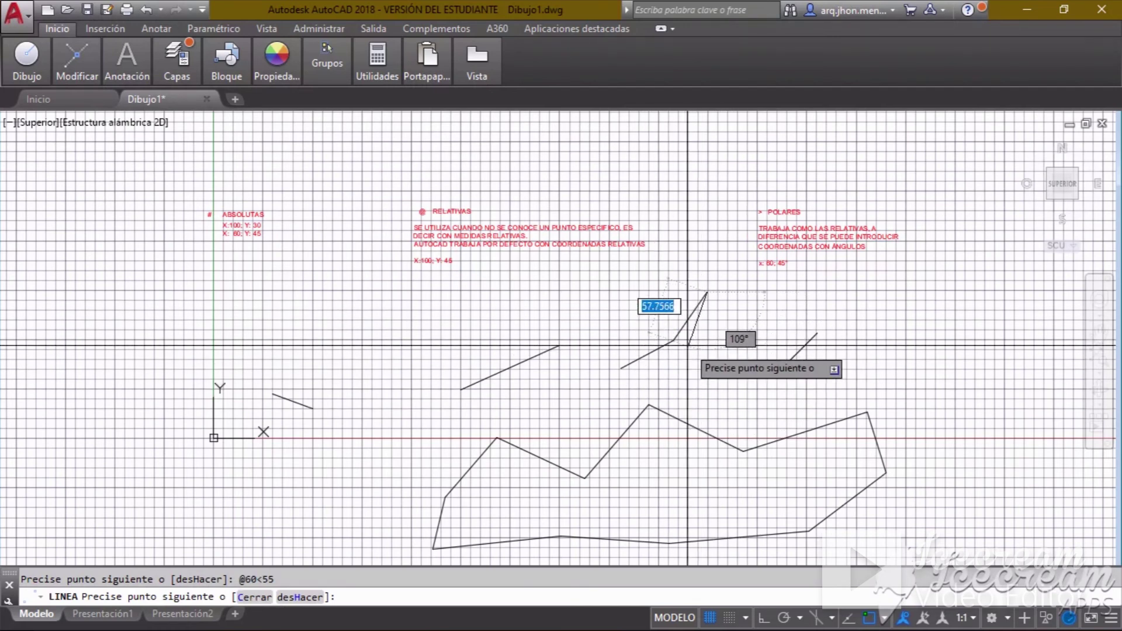
{"action": "key", "text": "Escape"}
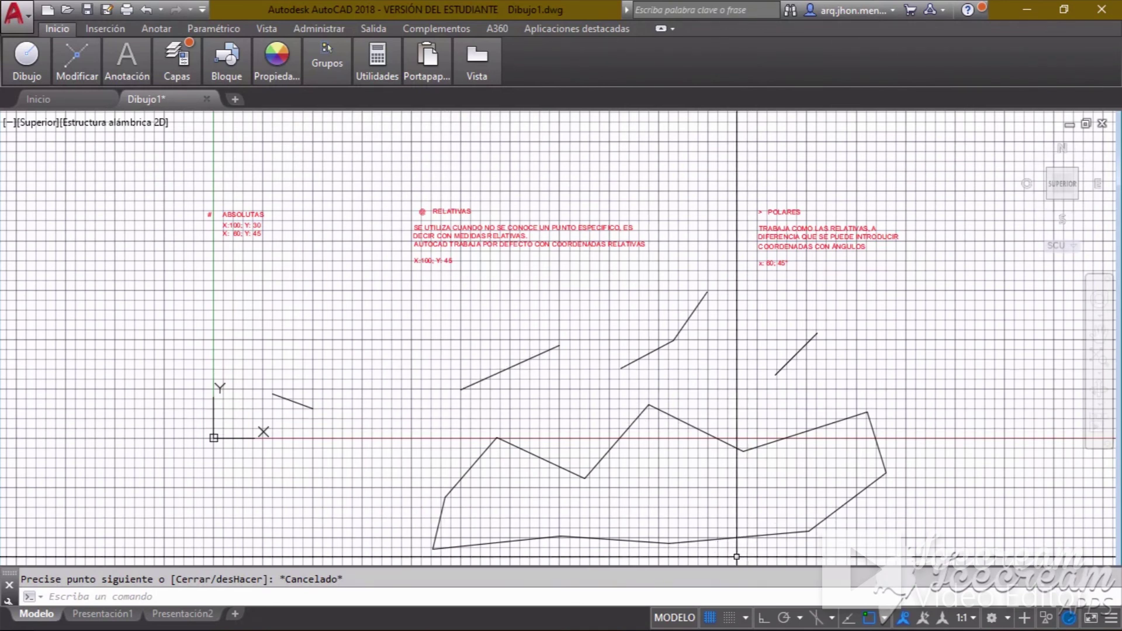
Step: Open the drafting settings and bring up the pointer input parameters of Entrada dinámica to examine the default coordinate format for second points
{"action": "left_click", "coordinate": [868, 619]}
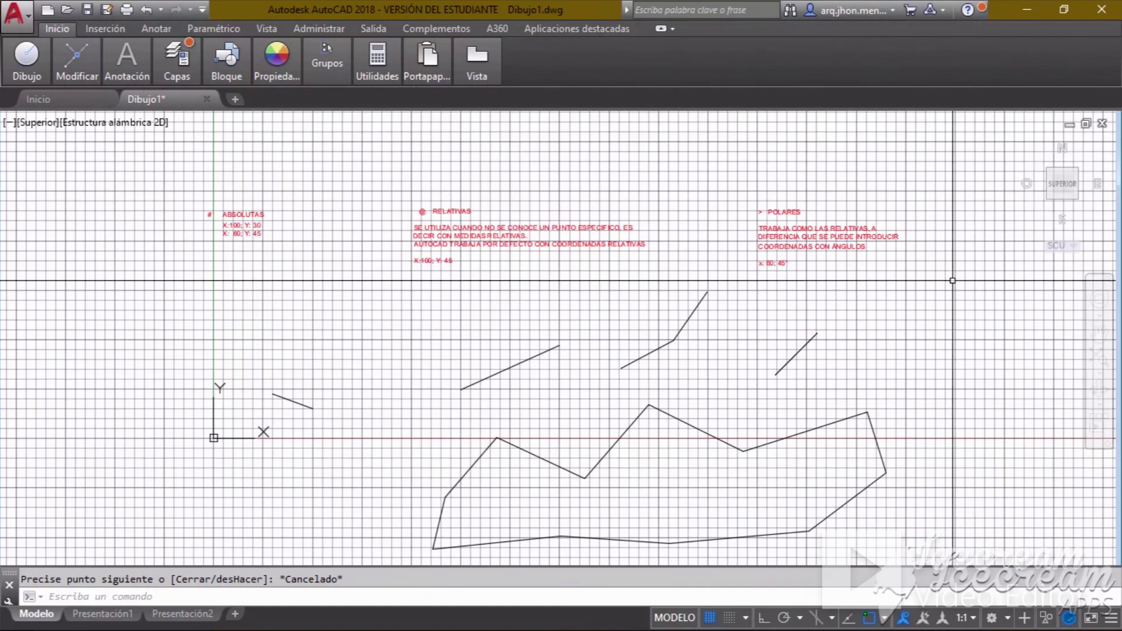
{"action": "left_click", "coordinate": [871, 619]}
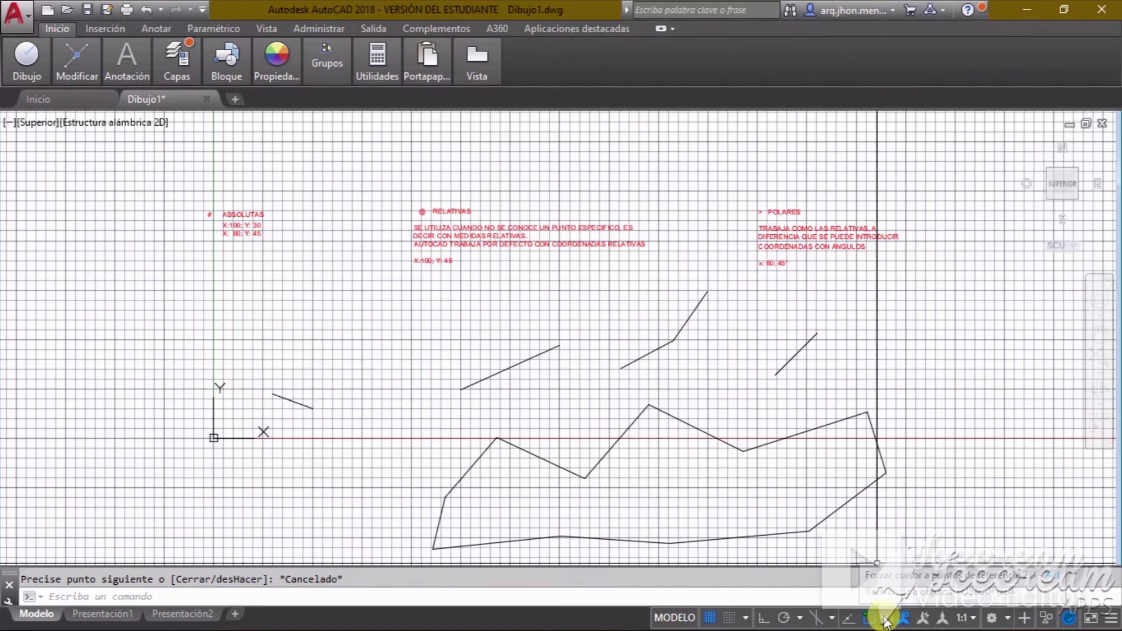
{"action": "left_click", "coordinate": [875, 622]}
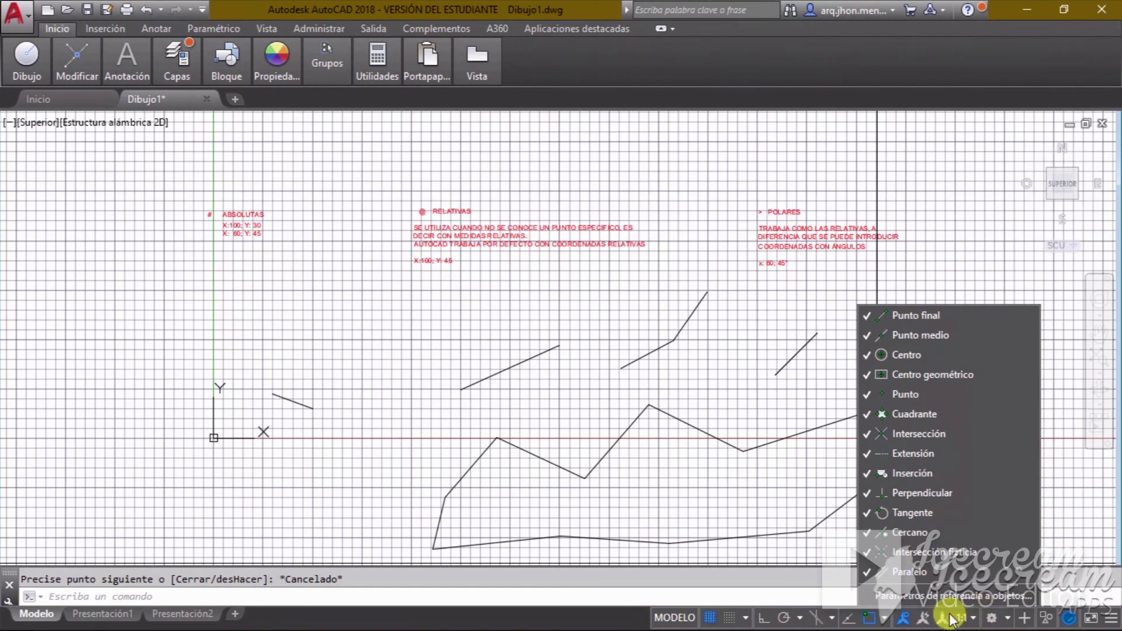
{"action": "left_click", "coordinate": [909, 597]}
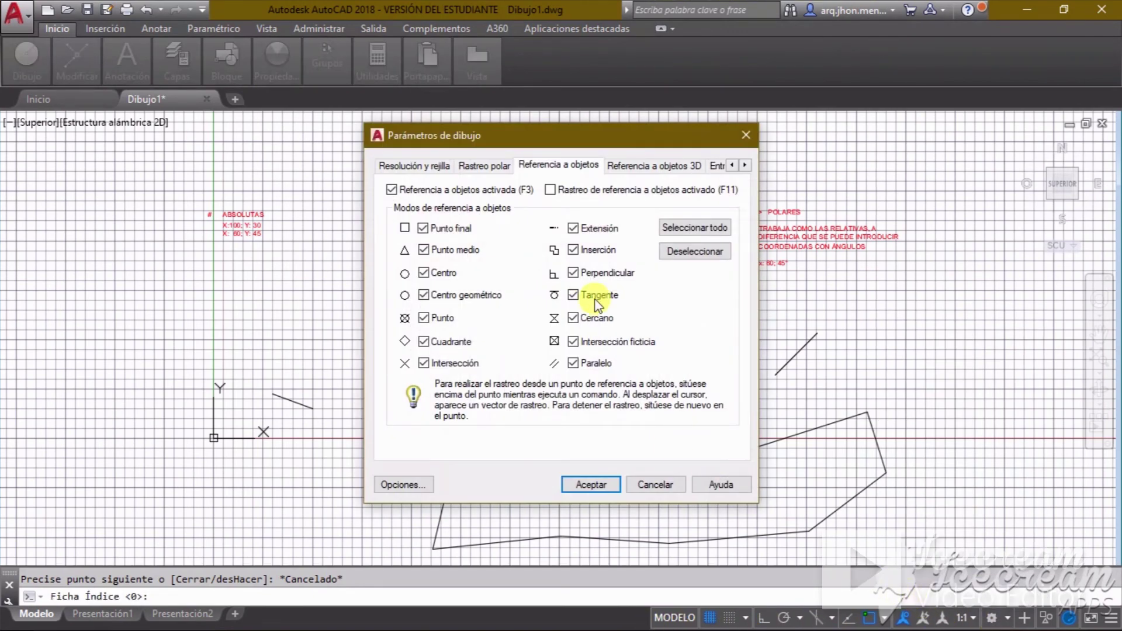
{"action": "left_click", "coordinate": [745, 165]}
{"action": "left_click", "coordinate": [745, 165]}
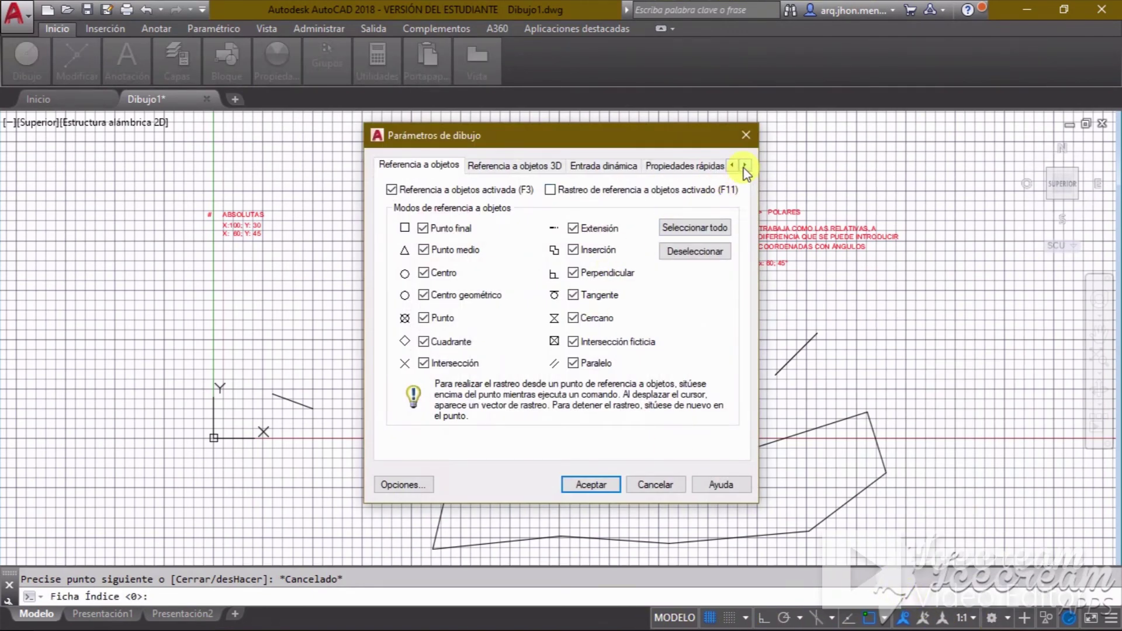
{"action": "left_click", "coordinate": [608, 166]}
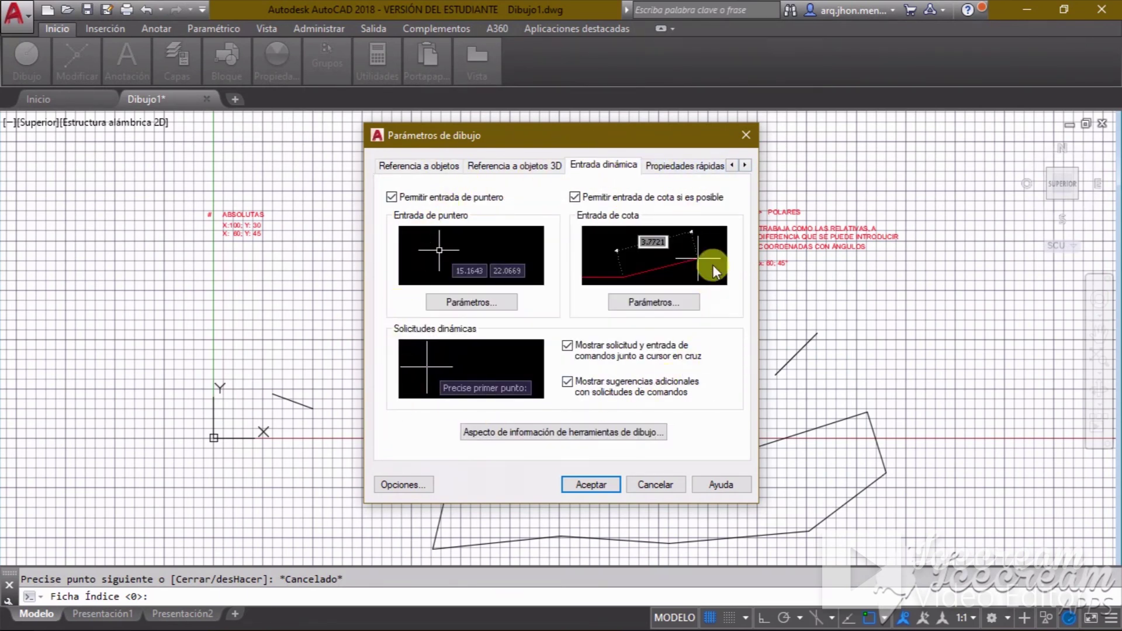
{"action": "left_click", "coordinate": [474, 304]}
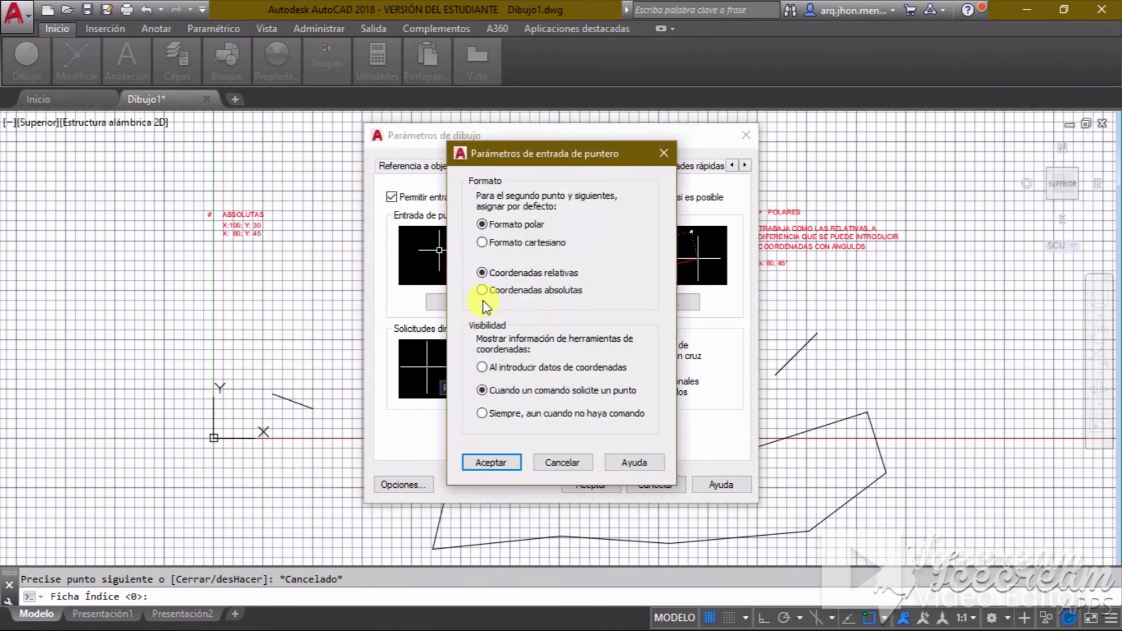